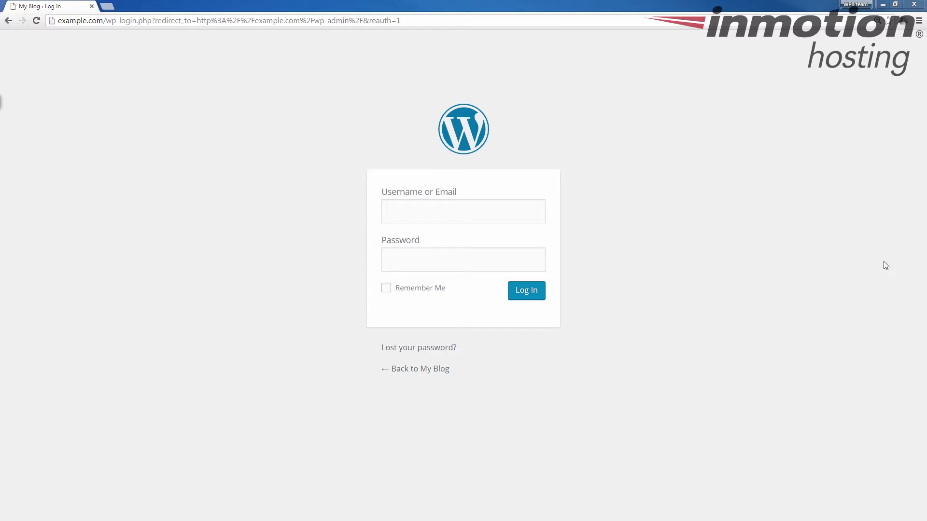
# Log in to the blog's administrator account with its username and password
pyautogui.click(405, 215)
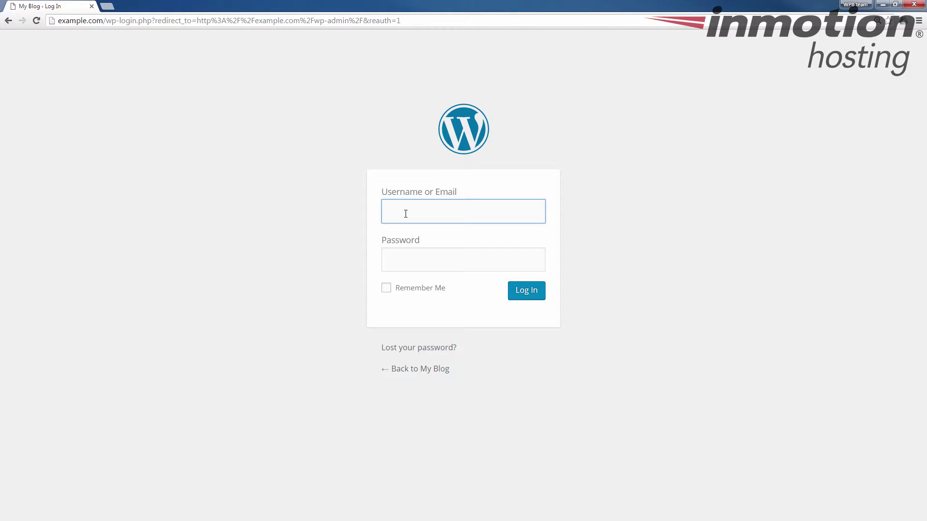
pyautogui.write('admin')
pyautogui.press('Tab')
pyautogui.write('********')
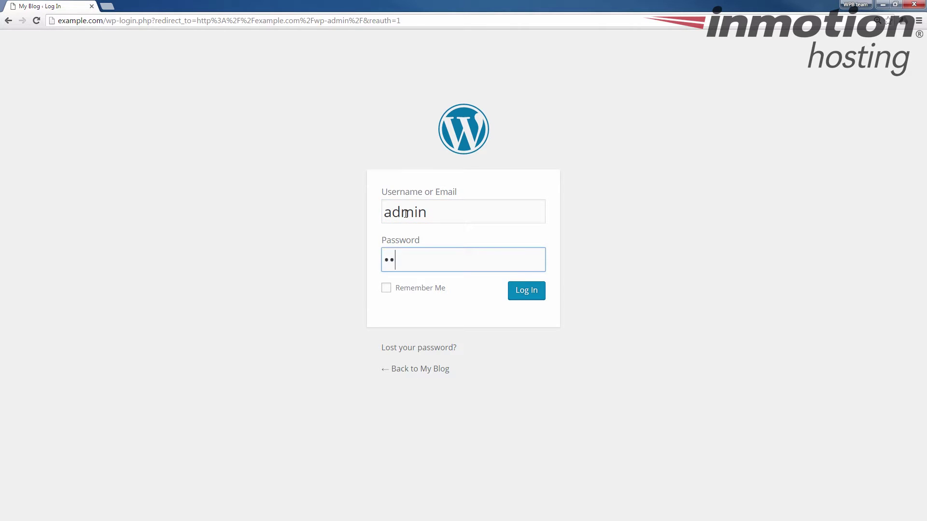
pyautogui.write('***')
pyautogui.press('Return')
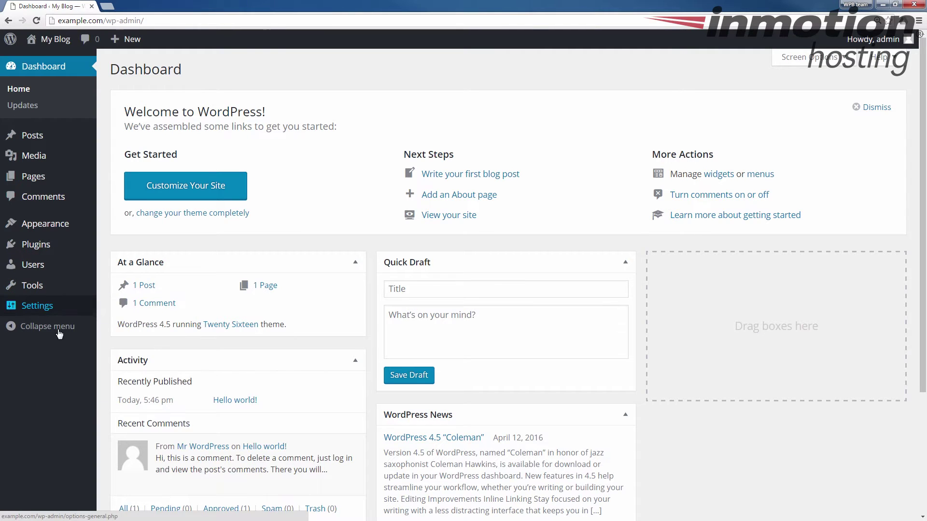
# Go to Settings > Discussion in the admin sidebar
pyautogui.moveTo(28, 306)
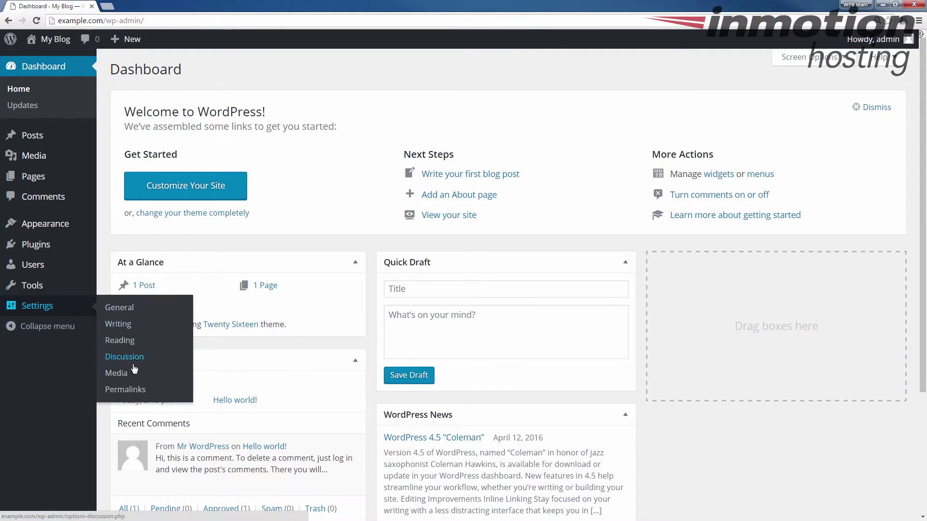
pyautogui.click(28, 302)
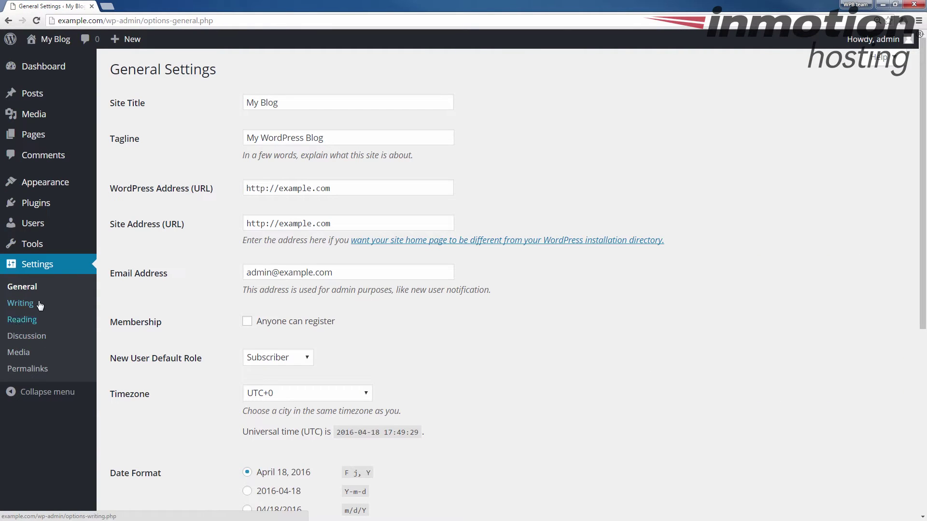
pyautogui.click(30, 338)
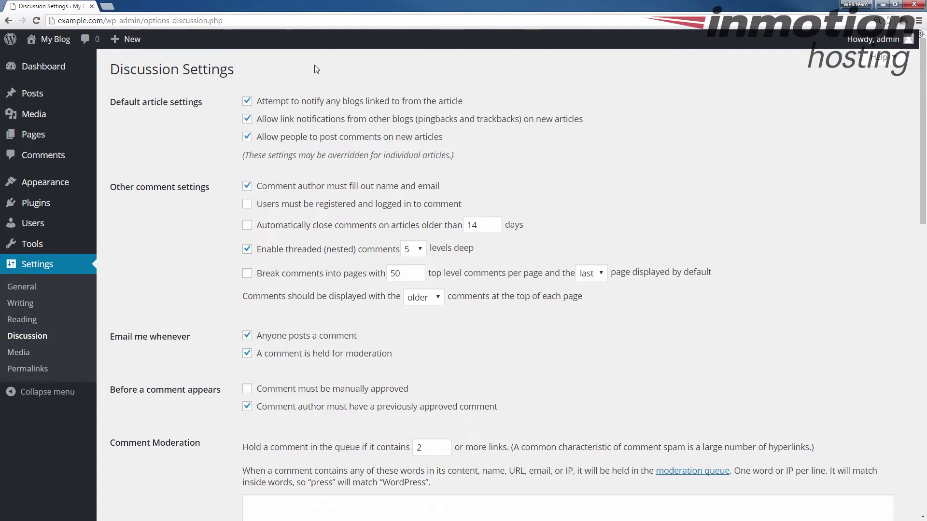
pyautogui.scroll(-5, 222, 95)
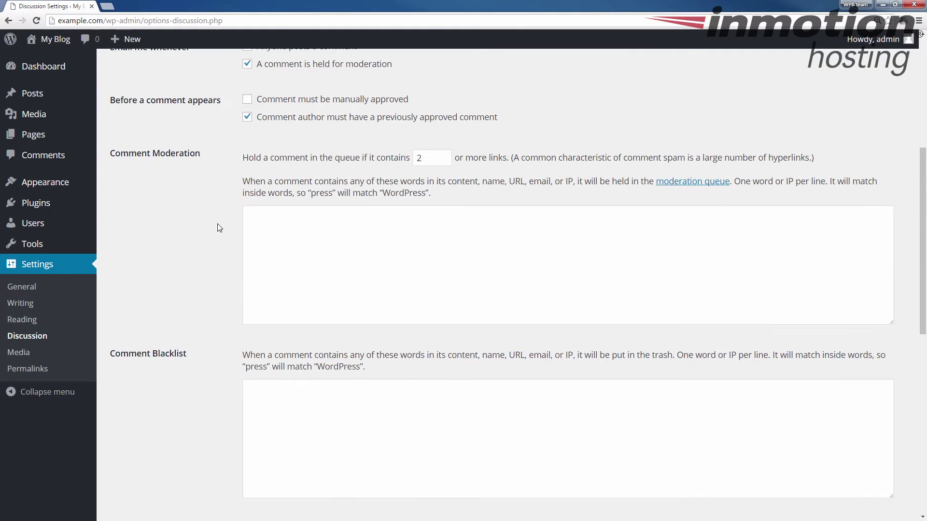
pyautogui.scroll(-5, 202, 250)
pyautogui.scroll(10, 201, 246)
pyautogui.scroll(-12, 202, 245)
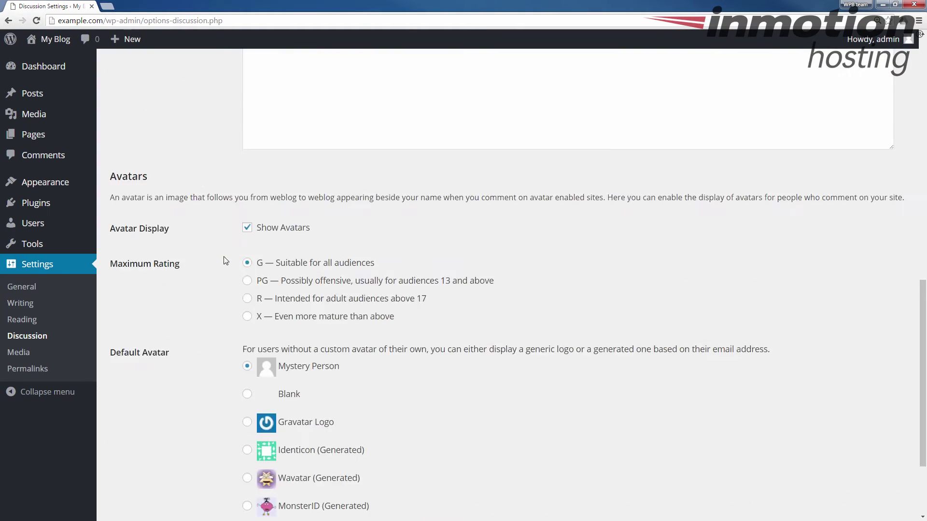
pyautogui.scroll(12, 219, 264)
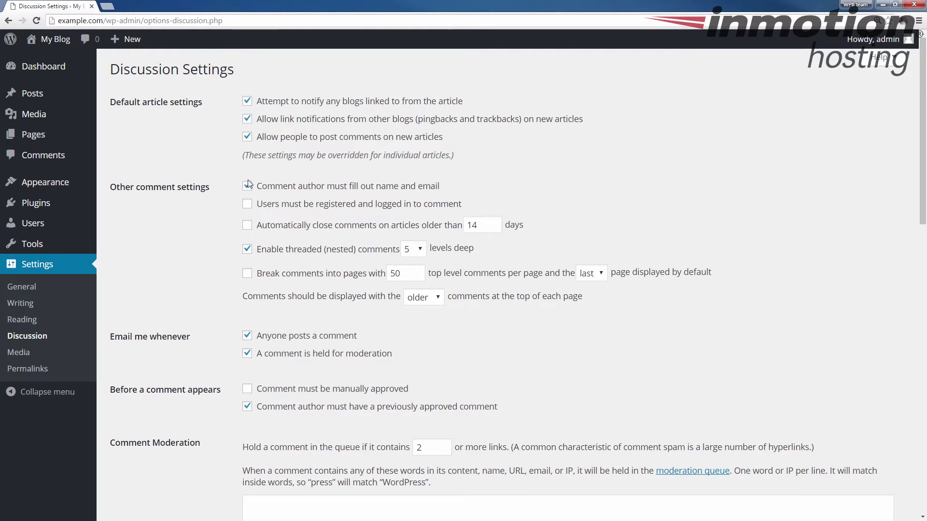
pyautogui.scroll(-3, 207, 200)
pyautogui.scroll(-3, 206, 200)
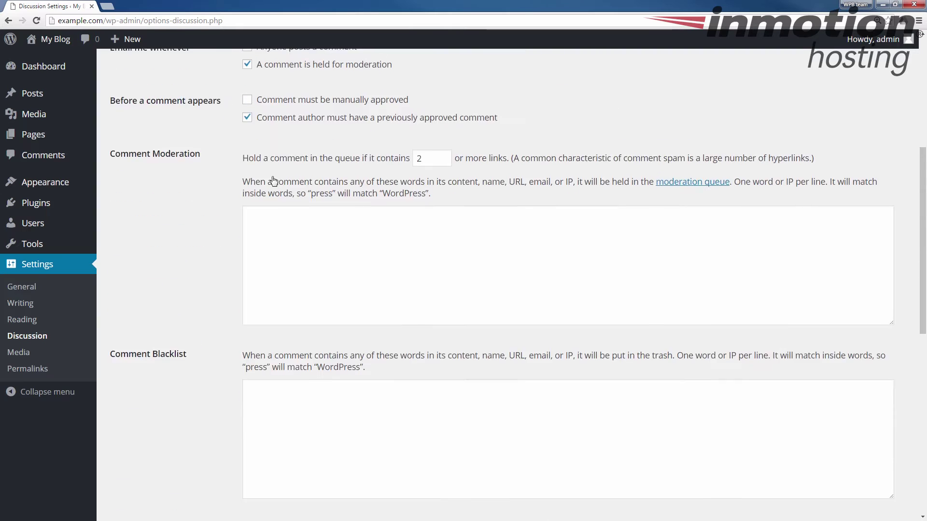
pyautogui.scroll(6, 272, 189)
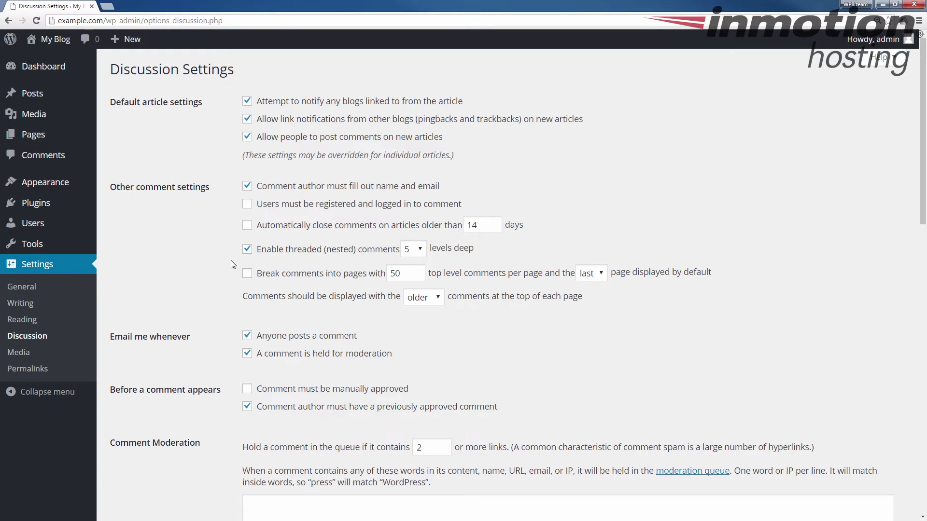
pyautogui.scroll(-14, 206, 227)
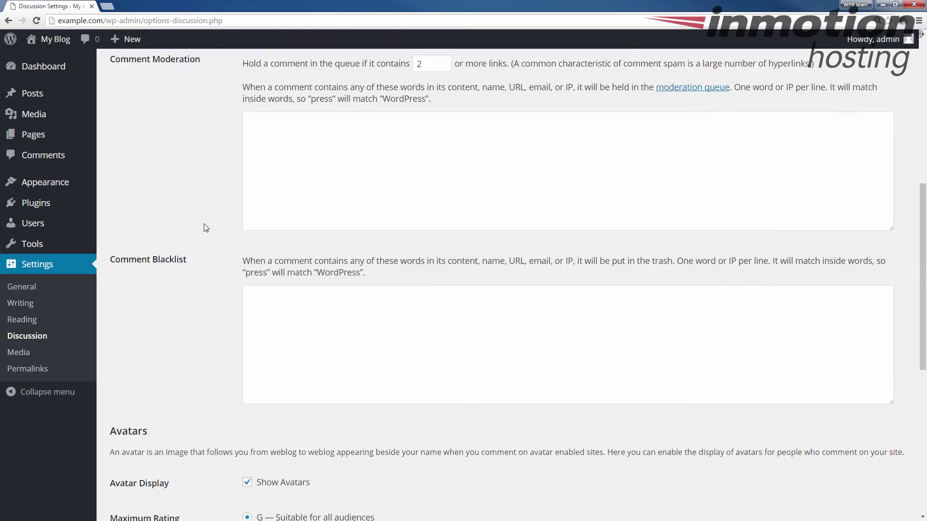
pyautogui.scroll(14, 218, 232)
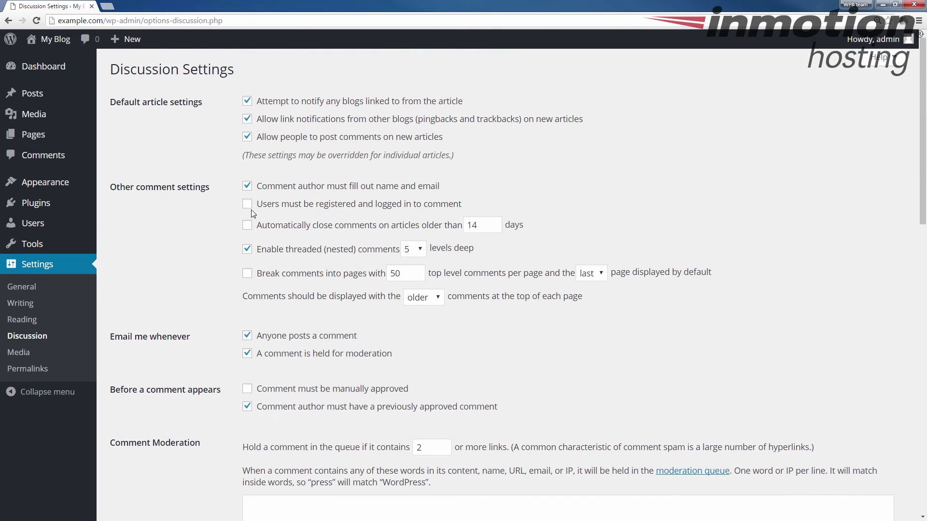
# Enable 'Users must be registered and logged in to comment' and save the Discussion Settings
pyautogui.click(248, 208)
pyautogui.scroll(-14, 218, 227)
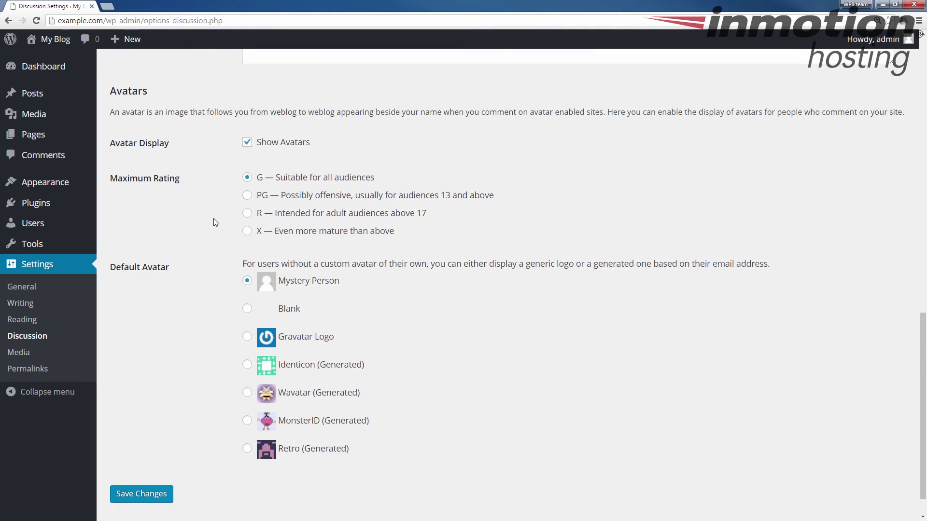
pyautogui.click(146, 459)
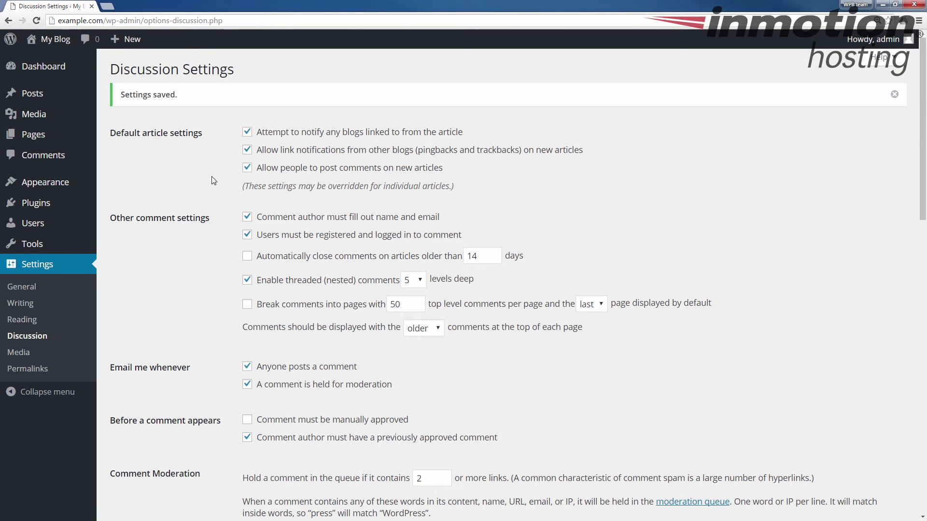
pyautogui.click(247, 235)
pyautogui.scroll(-4, 186, 175)
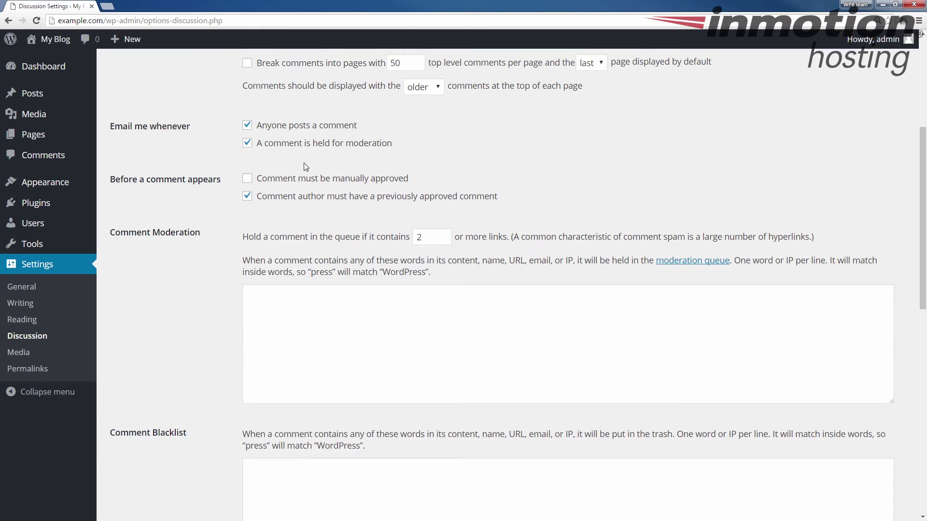
pyautogui.scroll(5, 187, 186)
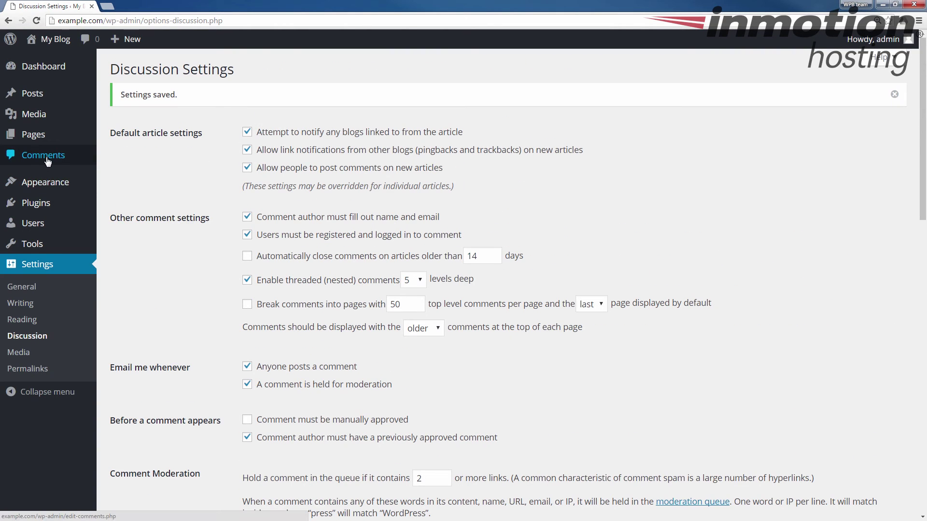
# In the Comments list, select only the sample comment on Hello world!
pyautogui.click(45, 161)
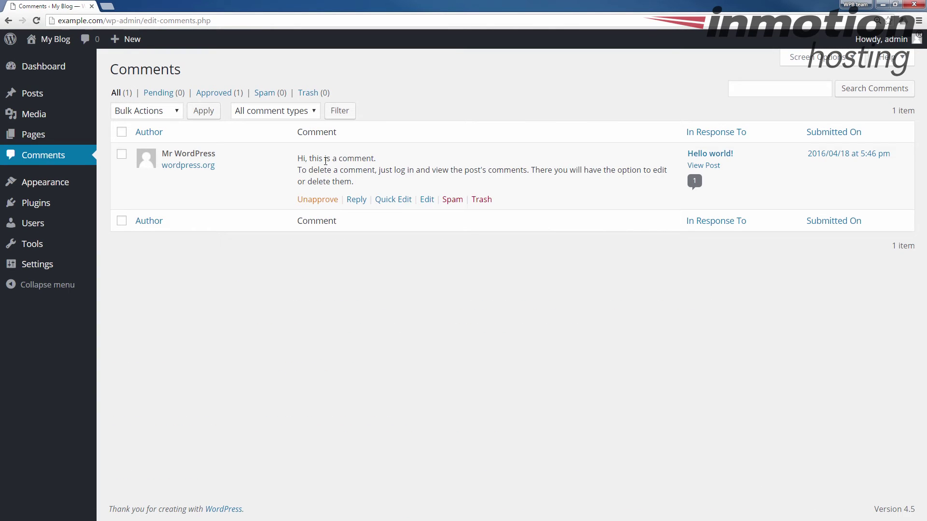
pyautogui.moveTo(363, 200); pyautogui.dragTo(290, 169)
pyautogui.click(289, 172)
pyautogui.click(121, 154)
pyautogui.click(121, 131)
pyautogui.click(121, 131)
pyautogui.click(122, 154)
# Apply the Move to Trash bulk action to the selected comment
pyautogui.click(148, 113)
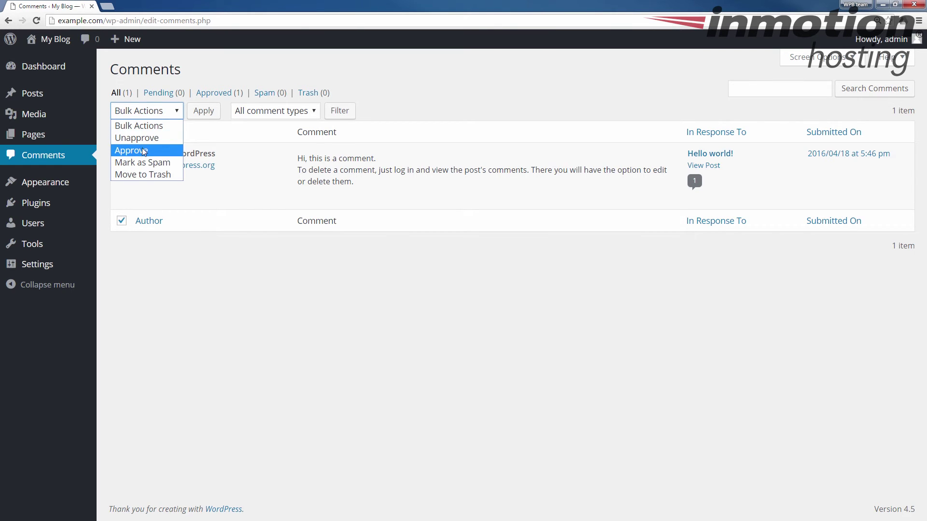
pyautogui.click(147, 174)
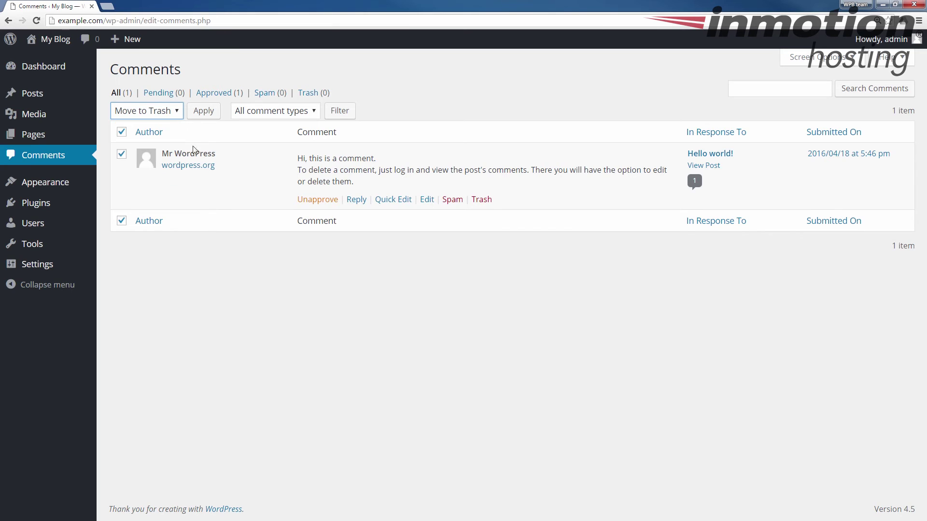
pyautogui.click(203, 111)
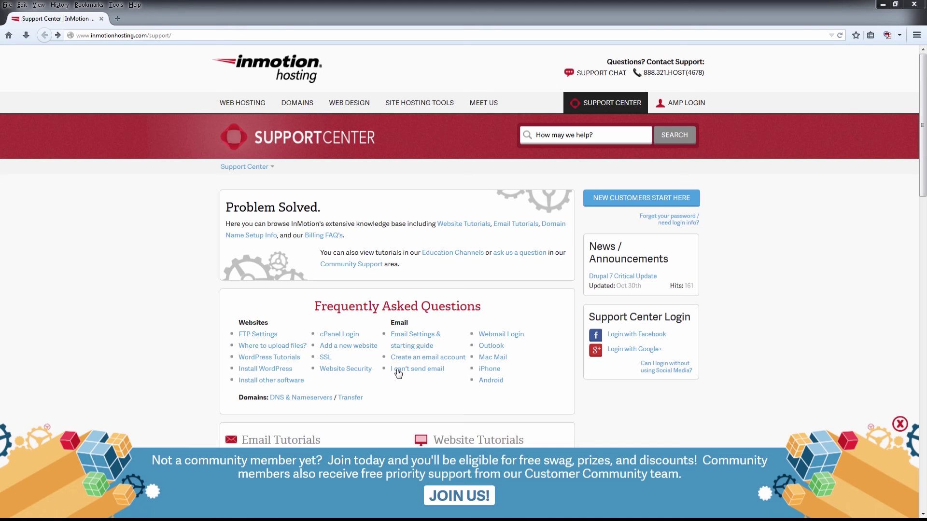
# Follow the Support Center's JOIN US link to the community sign-up page
pyautogui.click(440, 496)
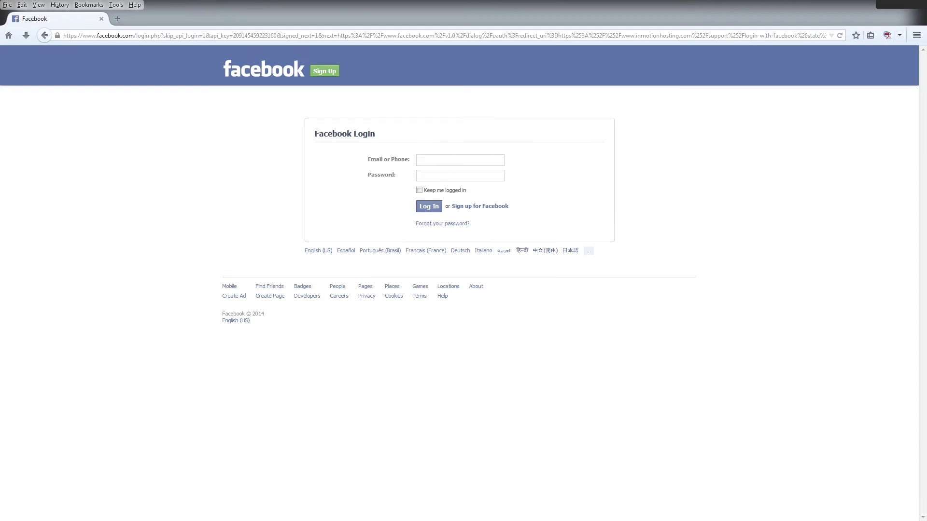